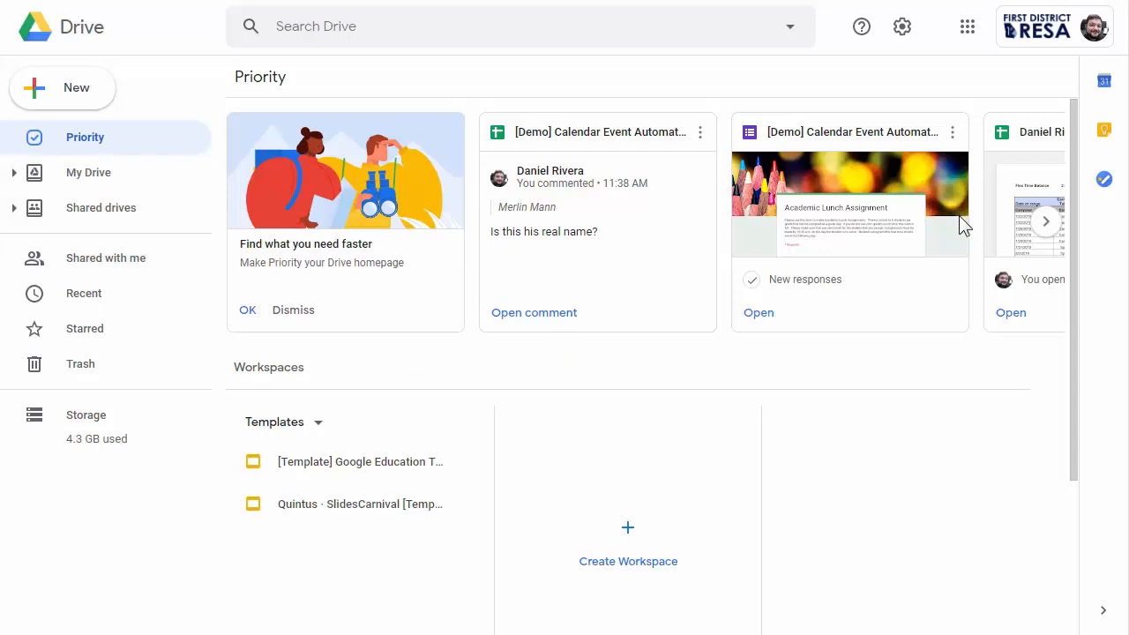
Step: Browse the suggested file cards on the Priority page and check the available options for the Introductions presentation
click(1055, 230)
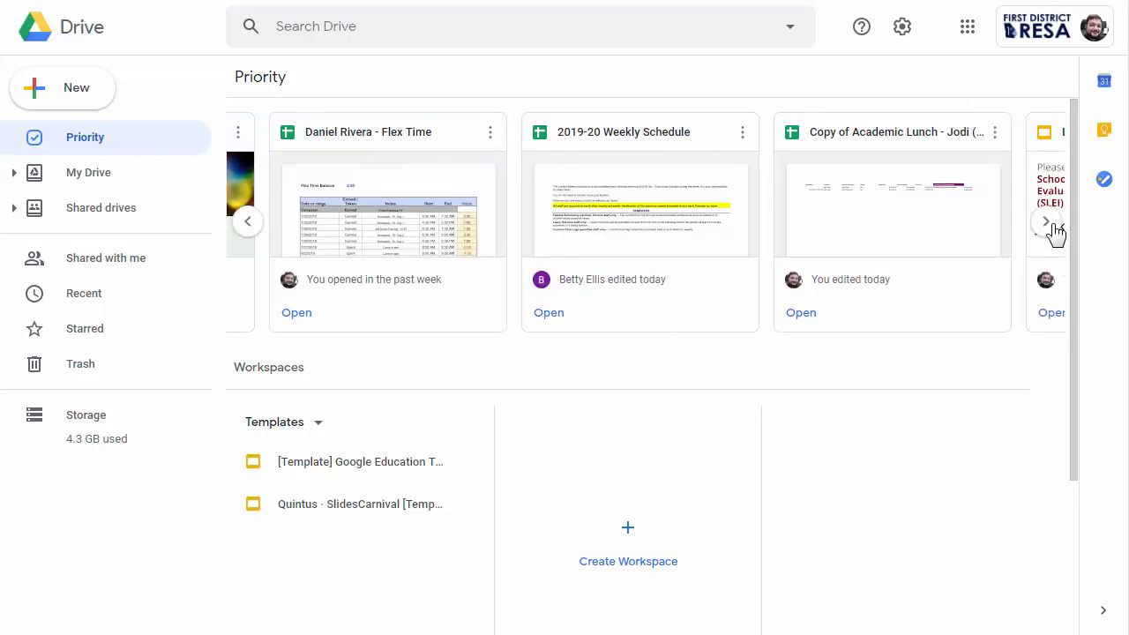
click(250, 224)
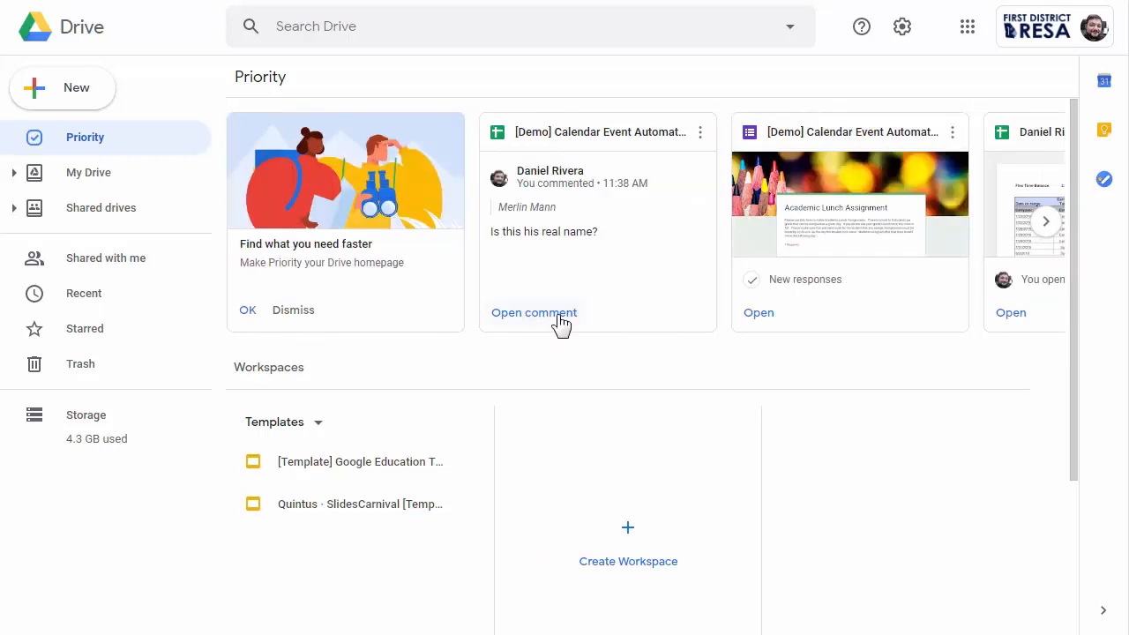
click(557, 323)
click(1047, 222)
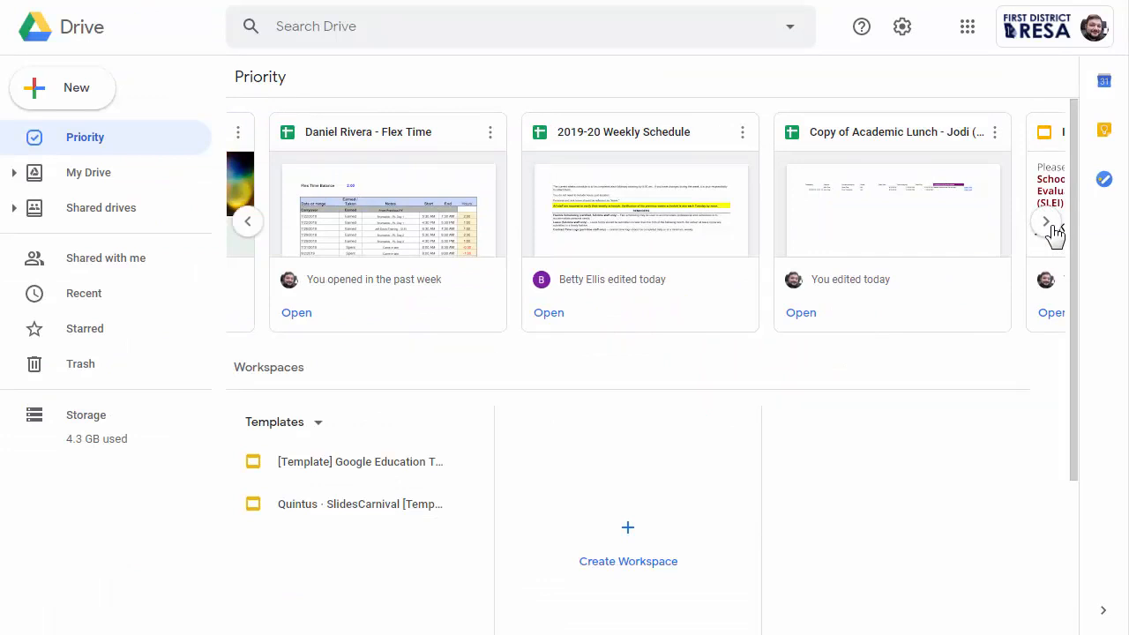
click(1053, 226)
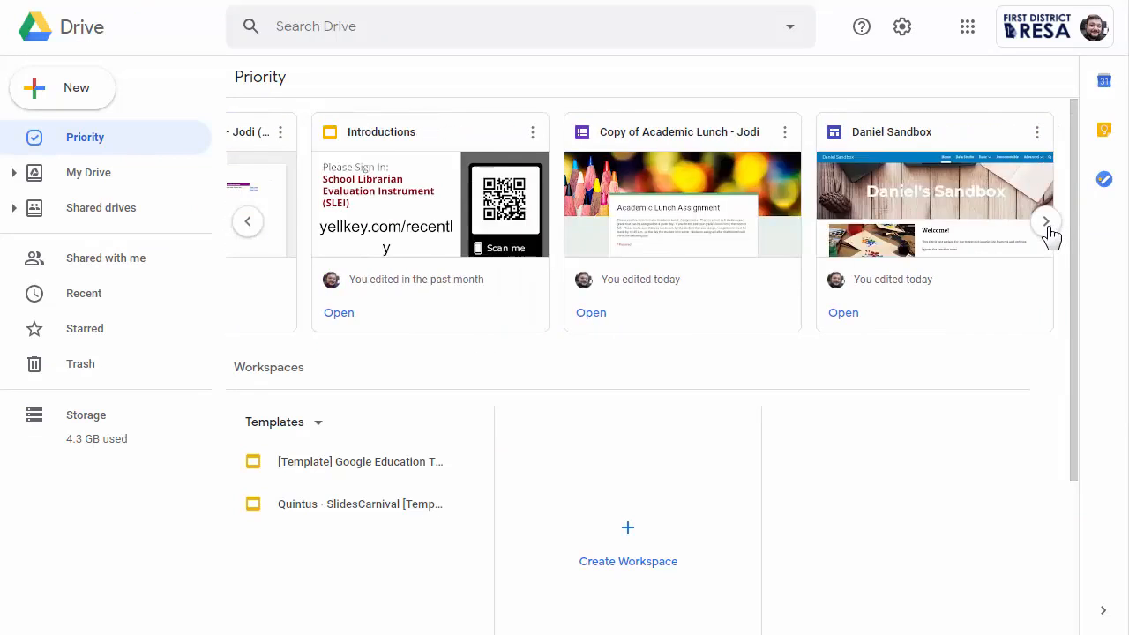
right_click(435, 201)
click(532, 132)
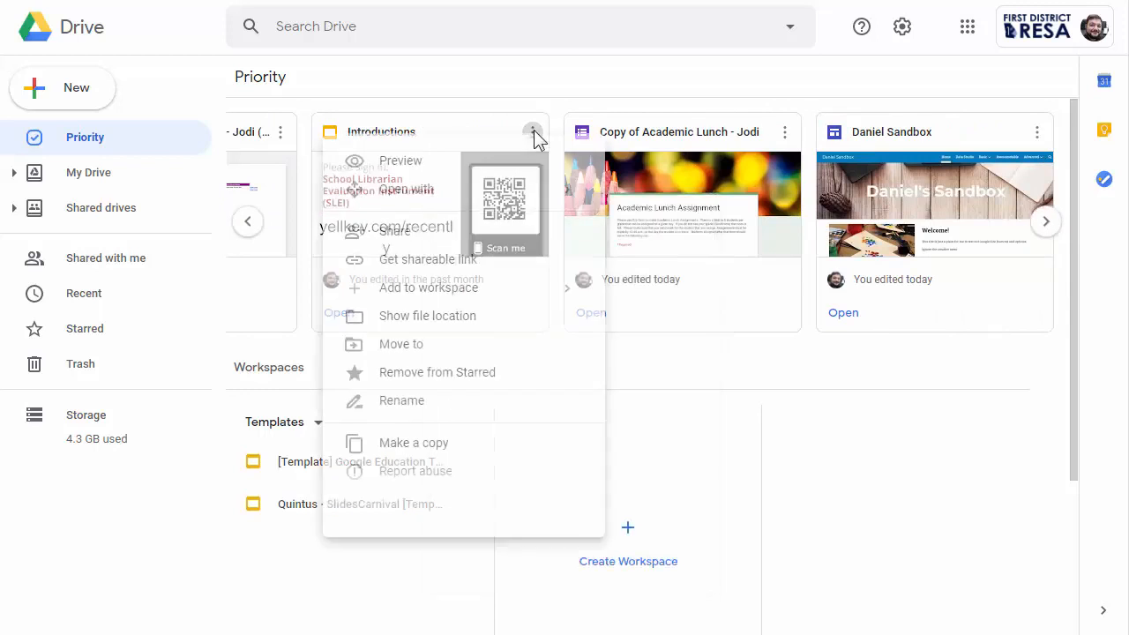
click(465, 91)
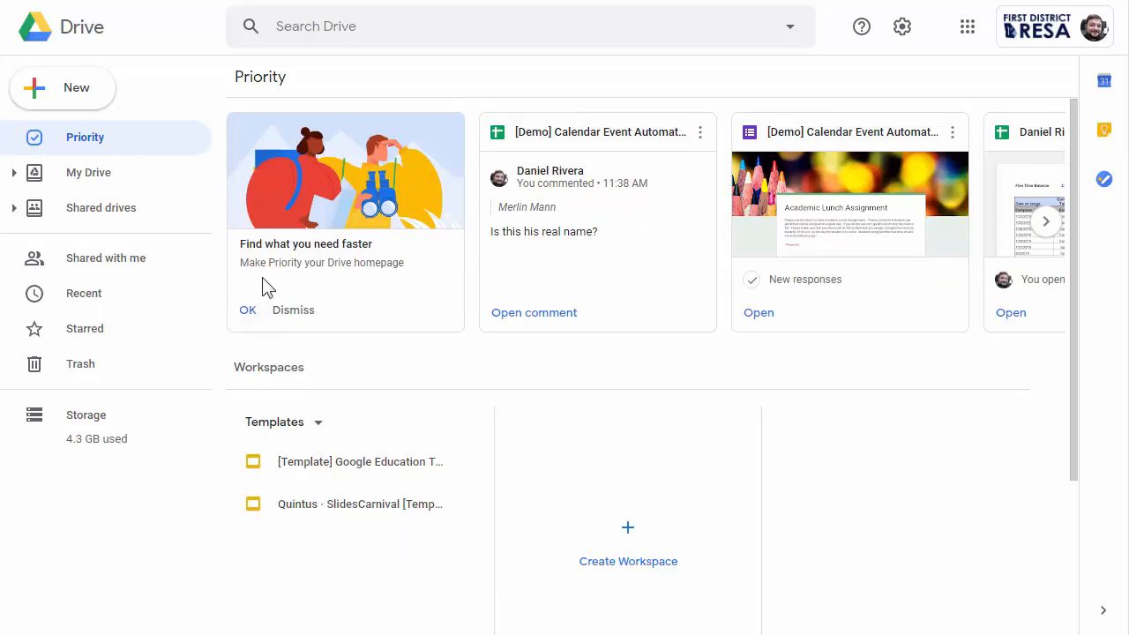
Step: Make Priority the default Drive homepage and open the Drive settings where that choice can be changed
click(247, 311)
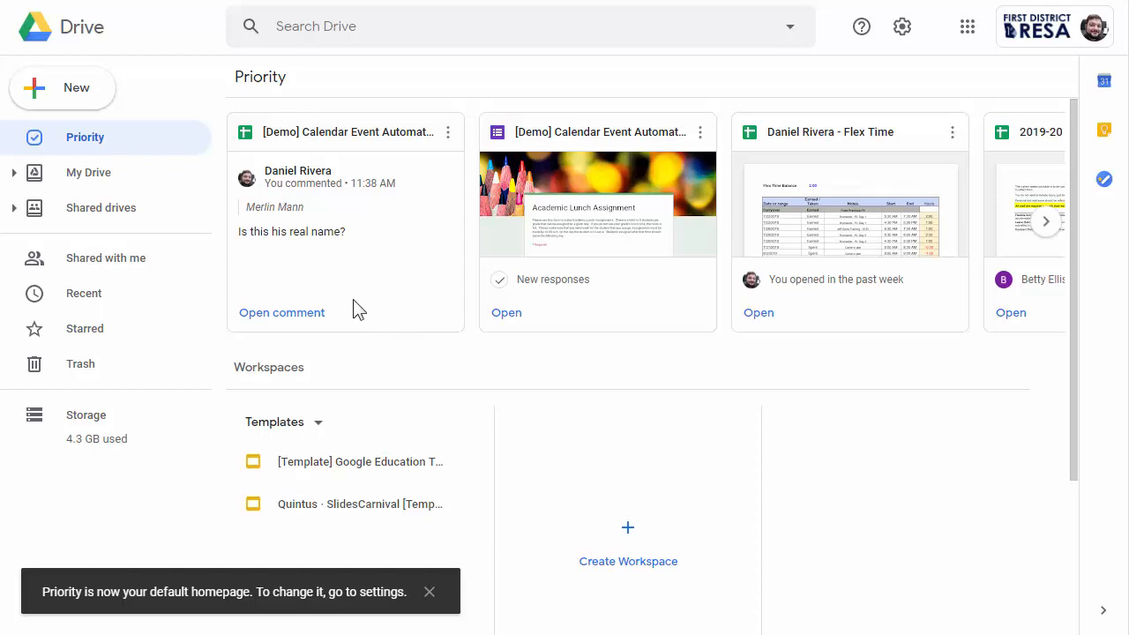
click(908, 34)
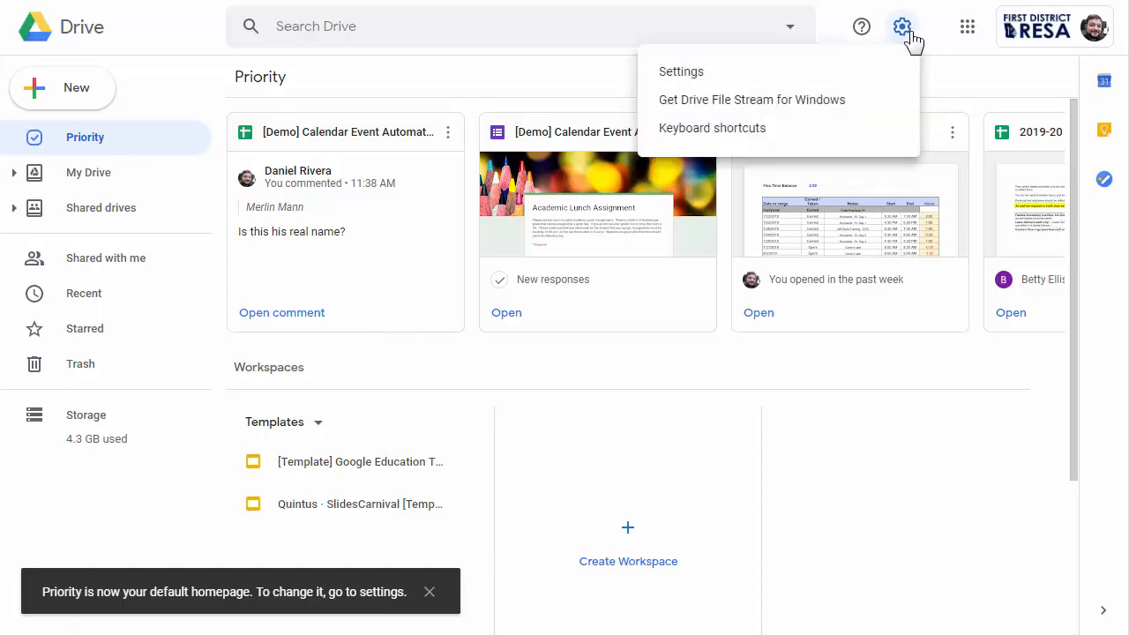
click(755, 77)
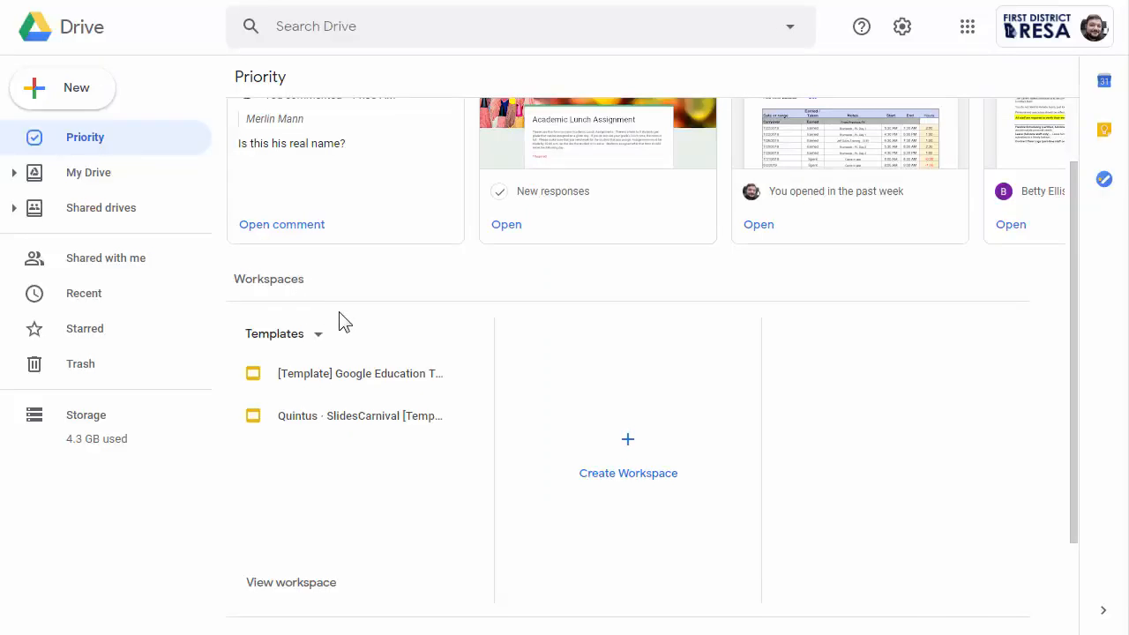
Step: Create a new workspace named "Training" in the Workspaces section of the Priority page
scroll(348, 325, down, 2)
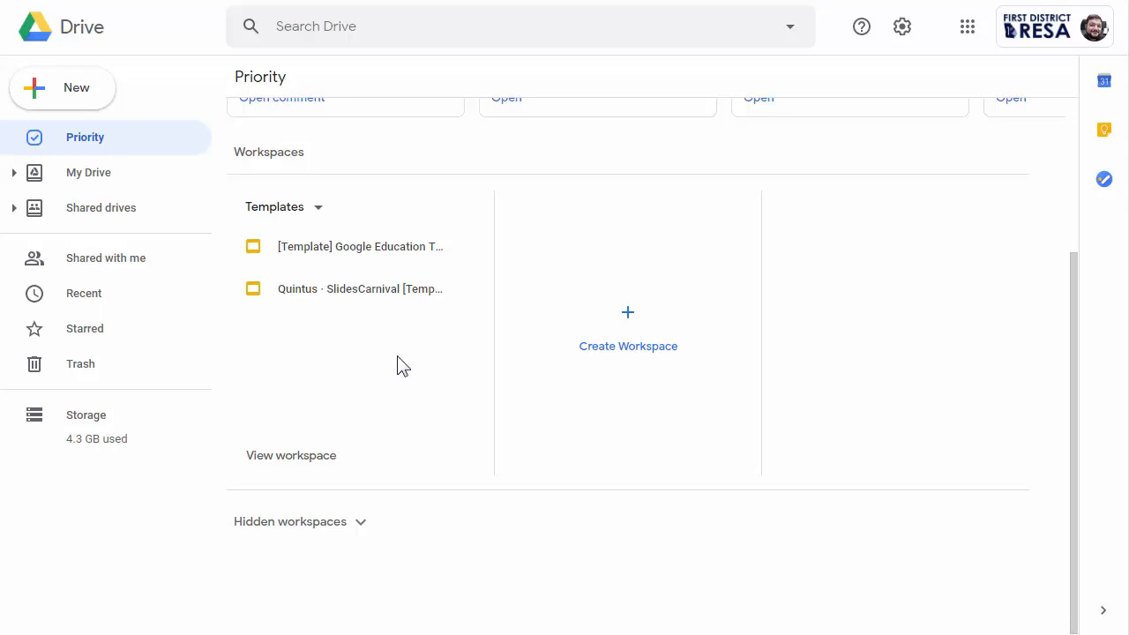
scroll(426, 366, up, 1)
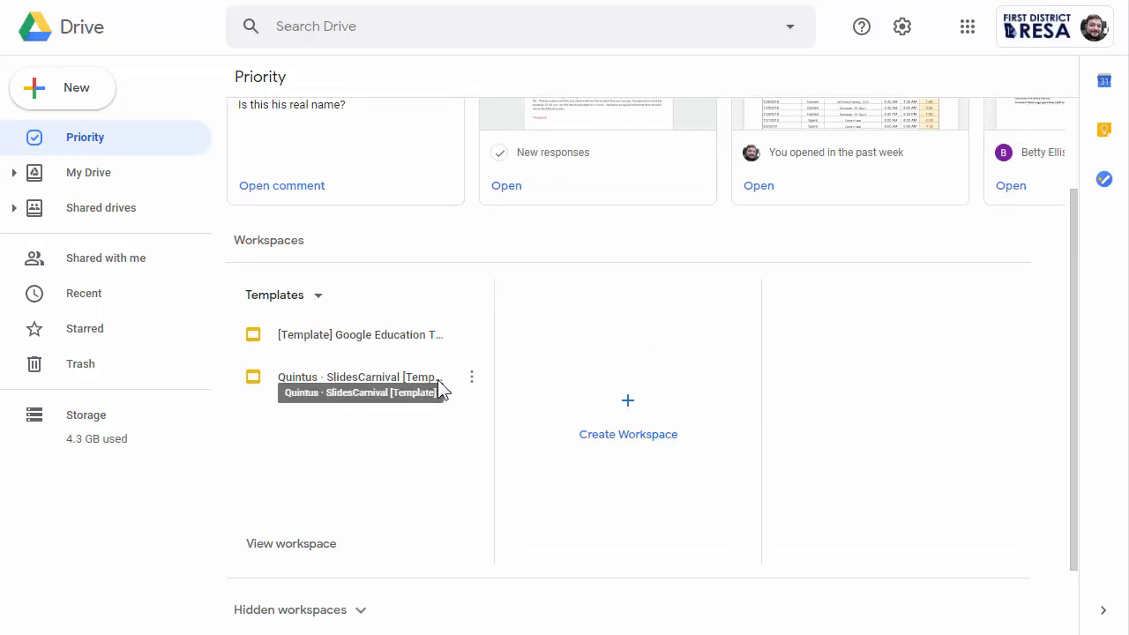
click(634, 424)
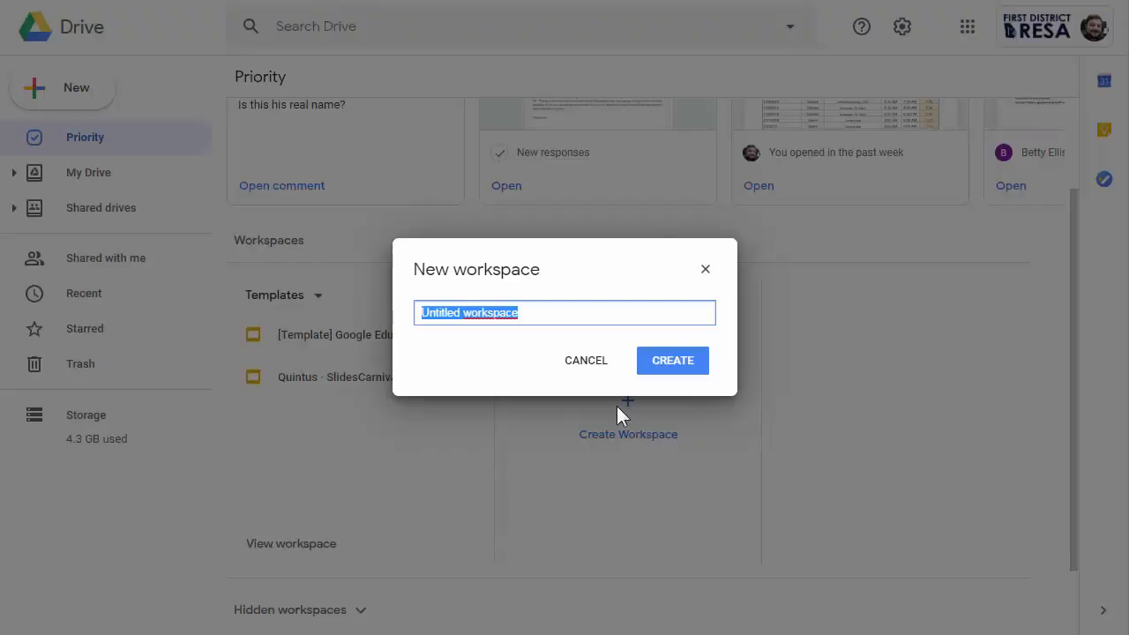
text(Training)
key(Return)
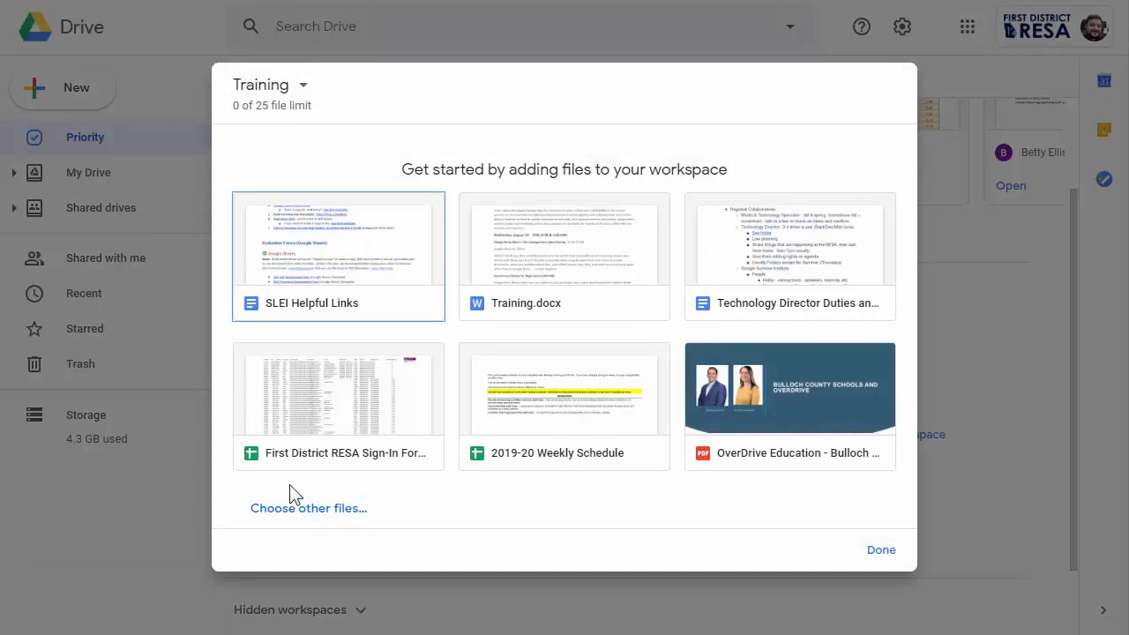
Step: Search Drive for "introductions" and insert the Introductions presentation into the Training workspace
click(299, 515)
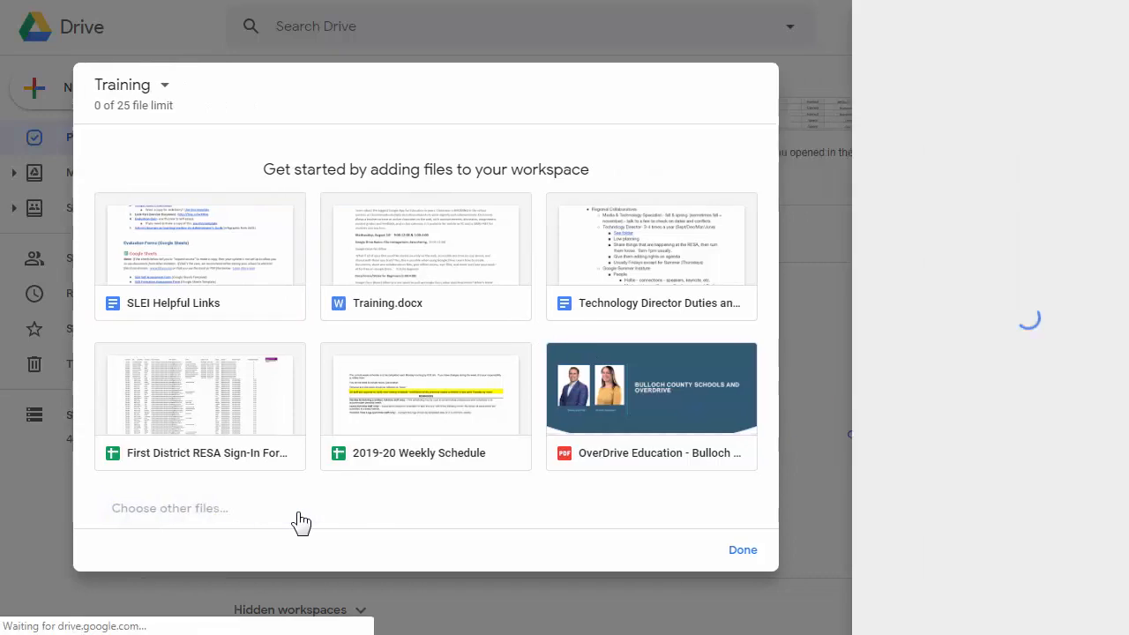
click(1056, 29)
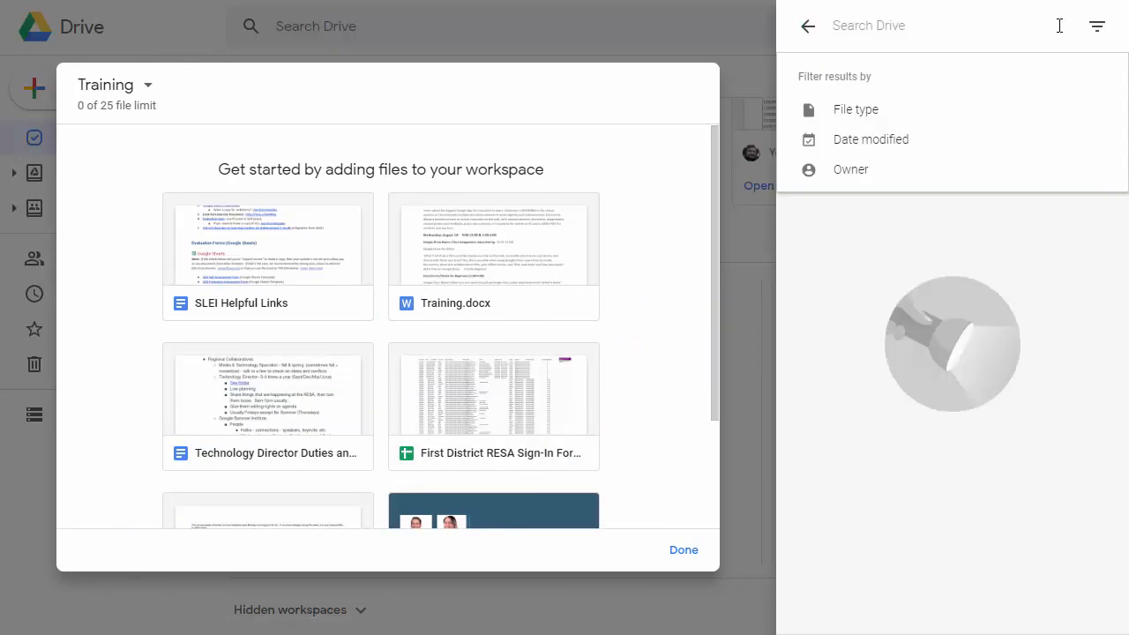
text(introductions)
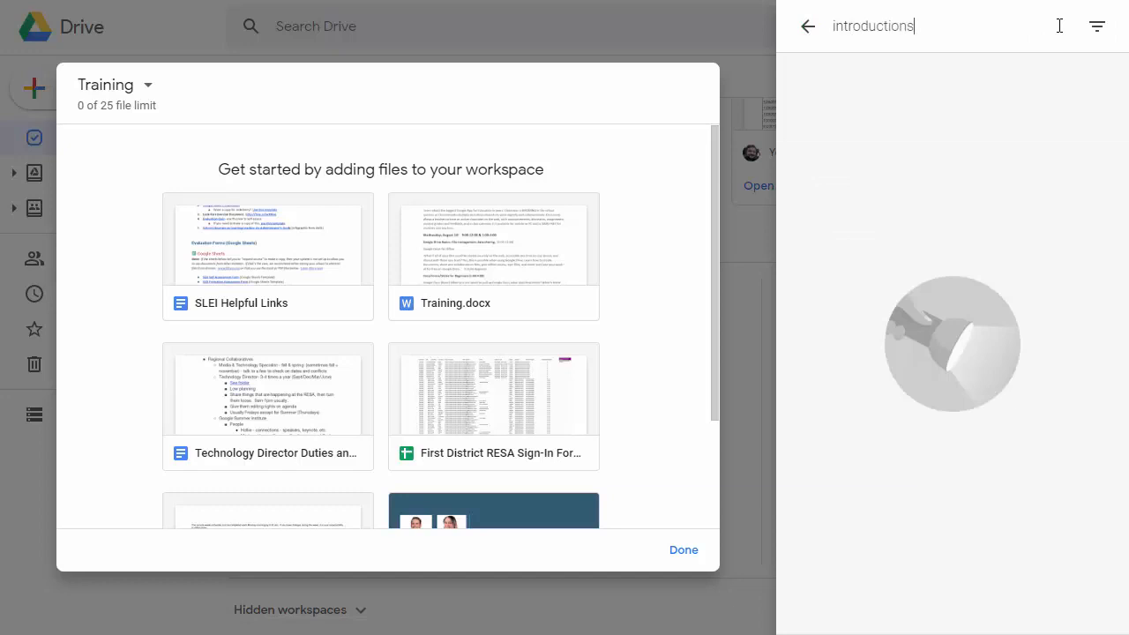
key(Return)
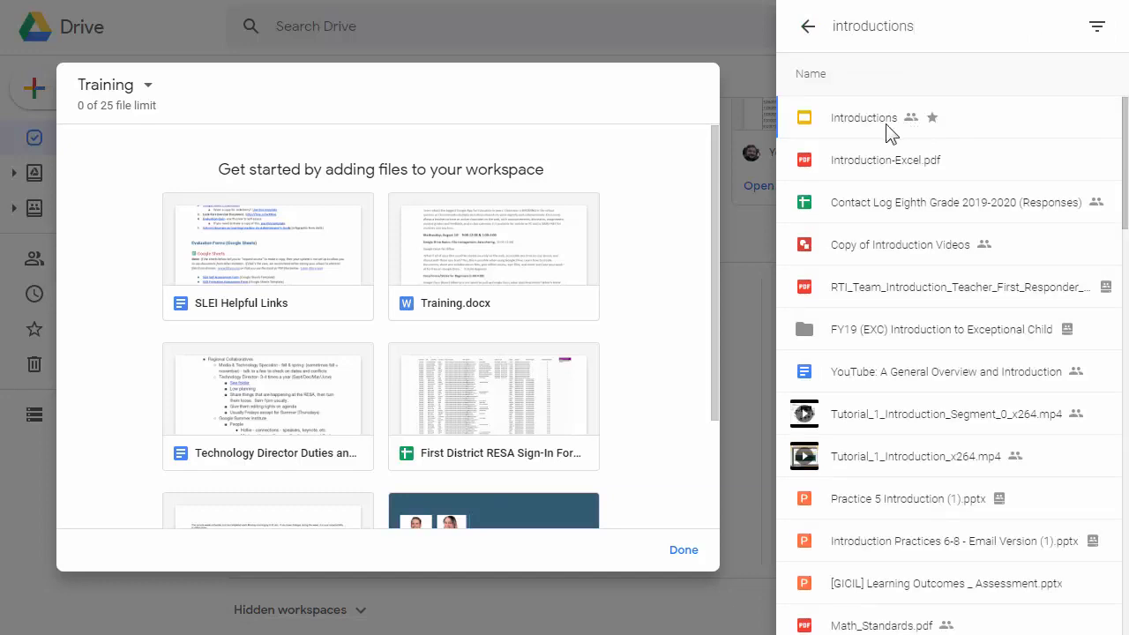
click(882, 126)
click(1094, 618)
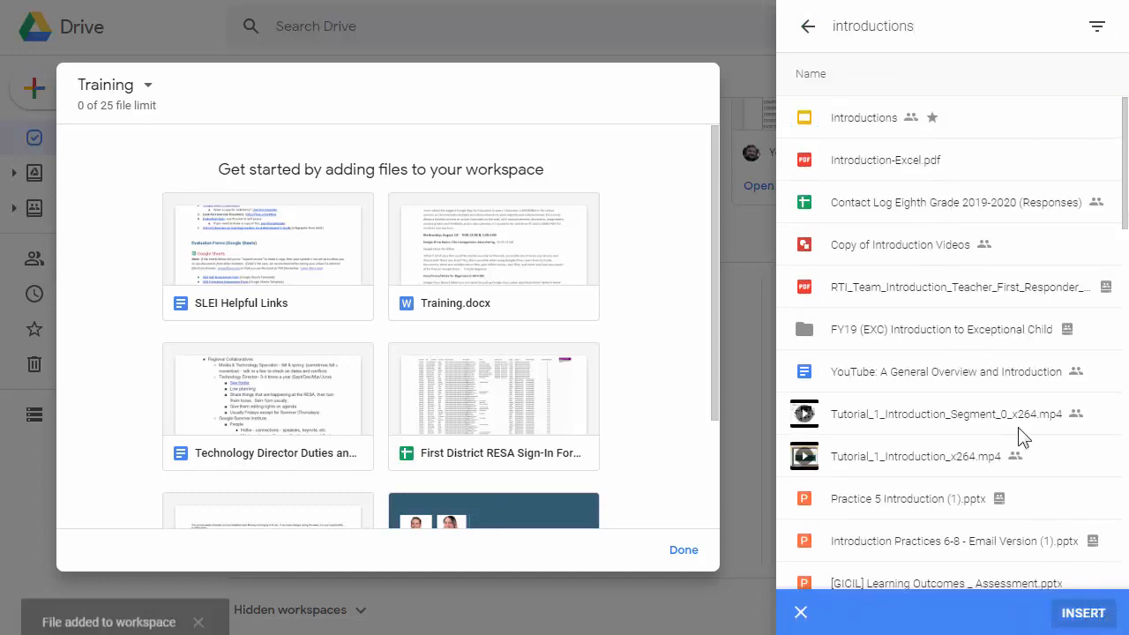
Step: Search for "sign-in", insert the First District RESA Sign-In Form and its Responses sheet into Training, and review the workspace's files
click(884, 95)
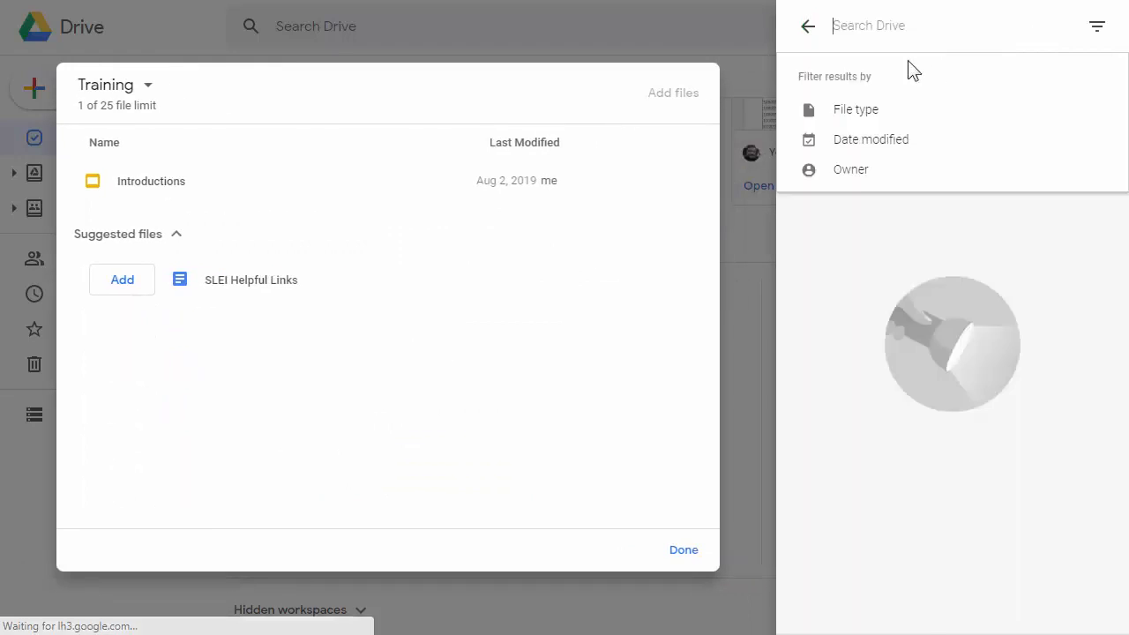
click(895, 124)
click(889, 205)
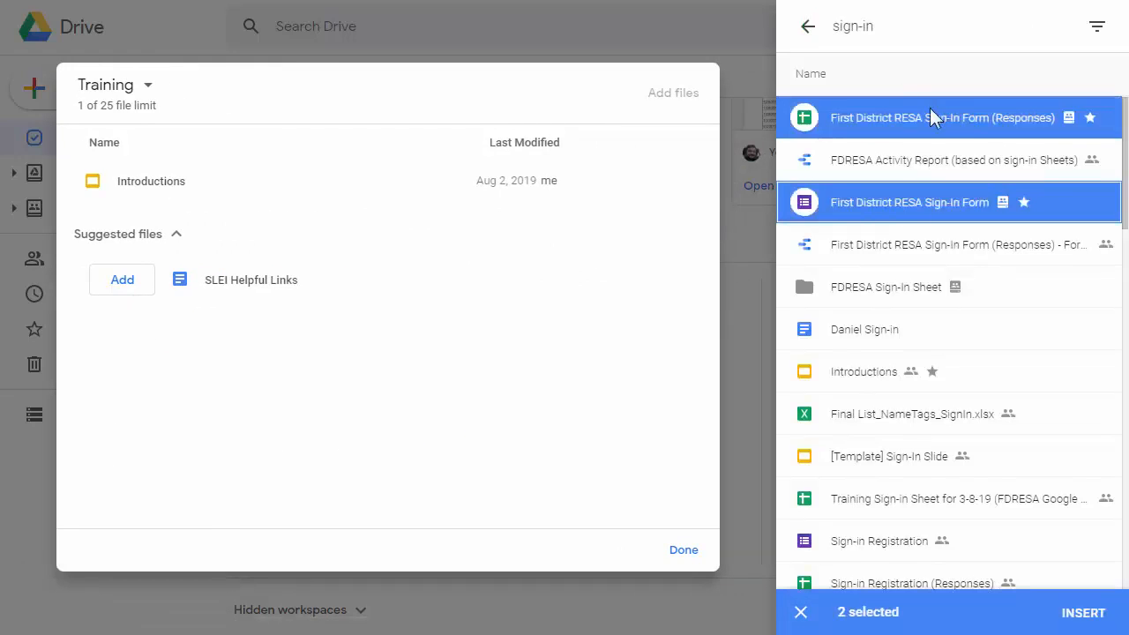
click(1084, 615)
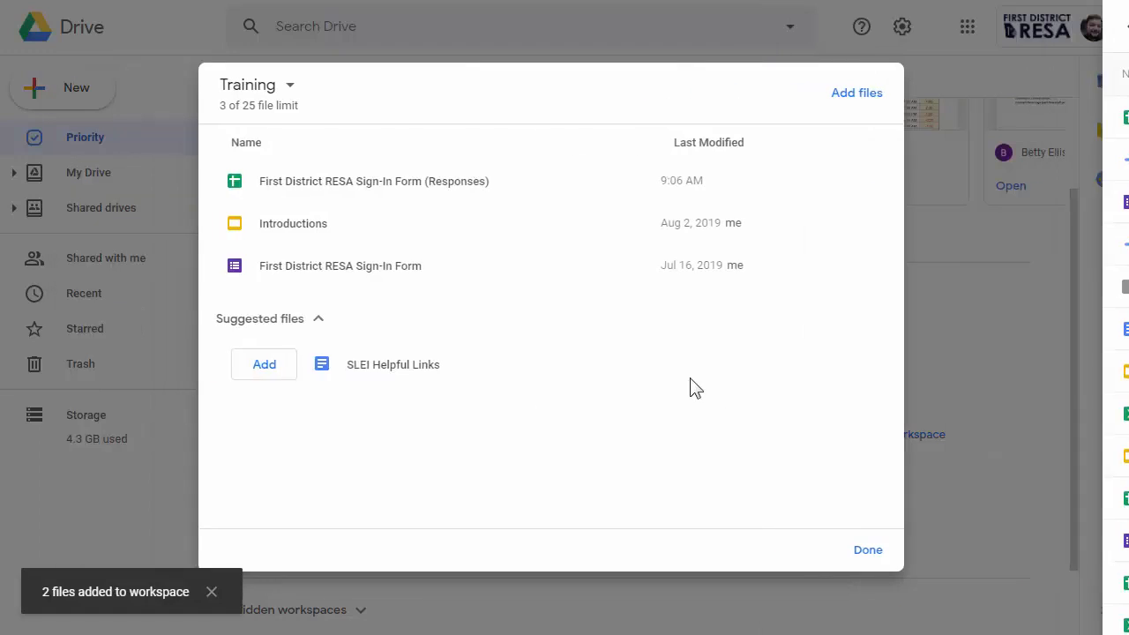
key(Escape)
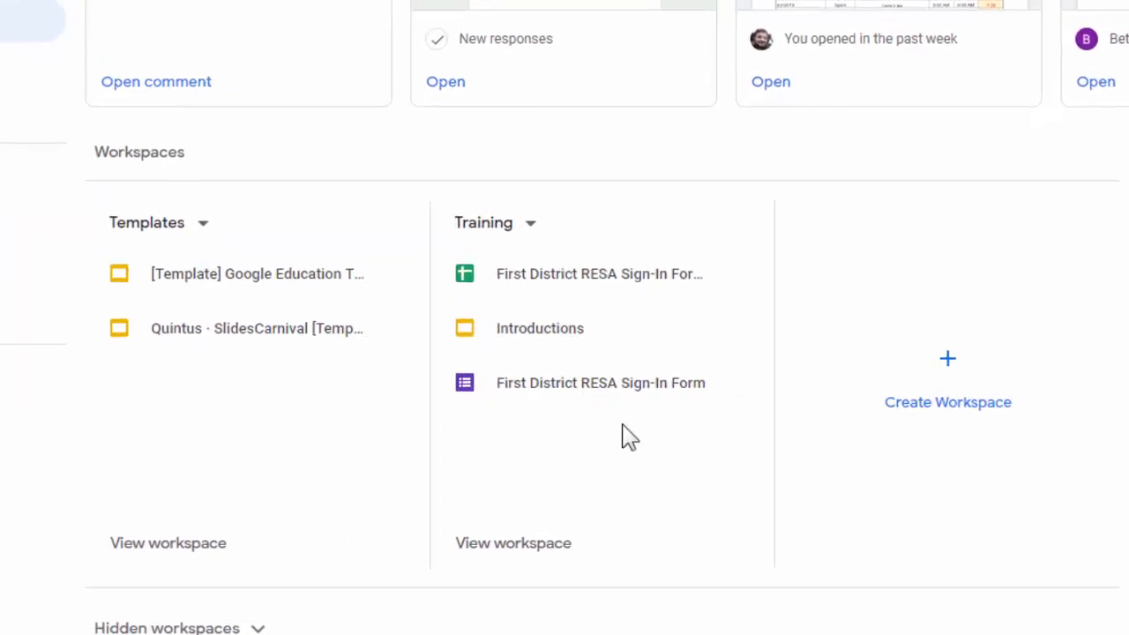
click(542, 547)
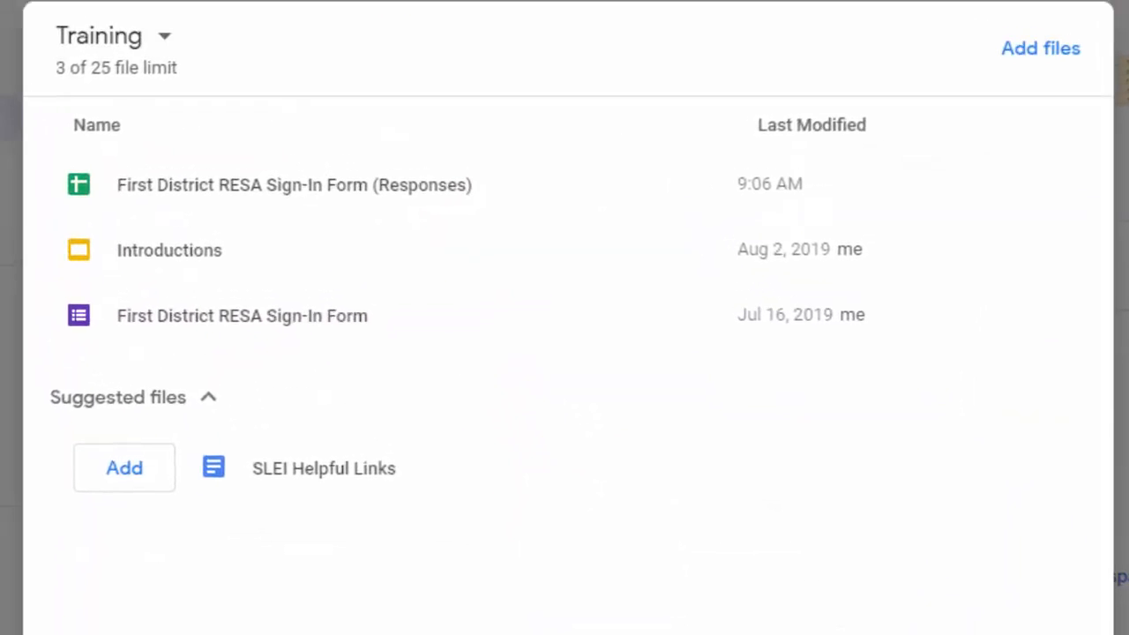
click(868, 522)
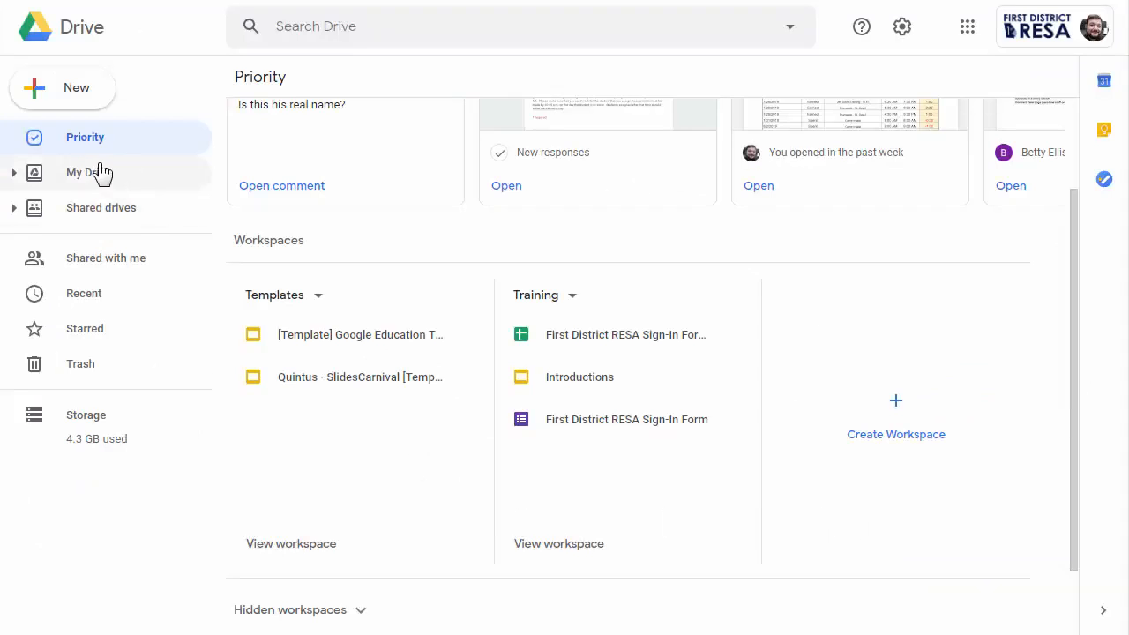
Step: From My Drive, add the "[Demo] Calendar Event Automator" form to the Training workspace
click(100, 172)
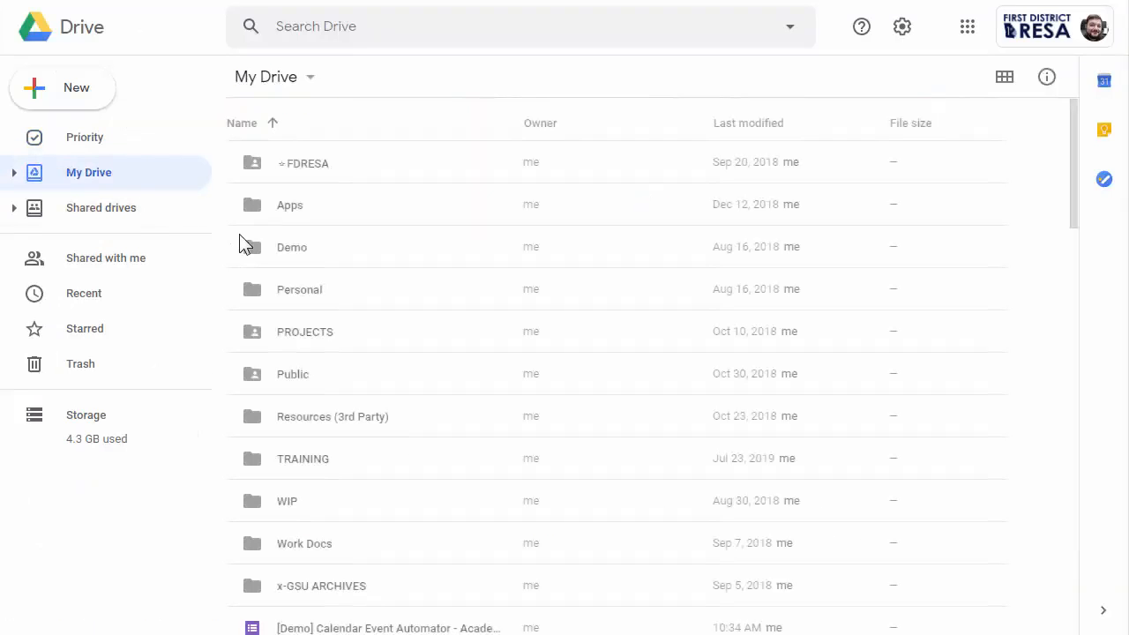
scroll(388, 370, down, 3)
right_click(397, 435)
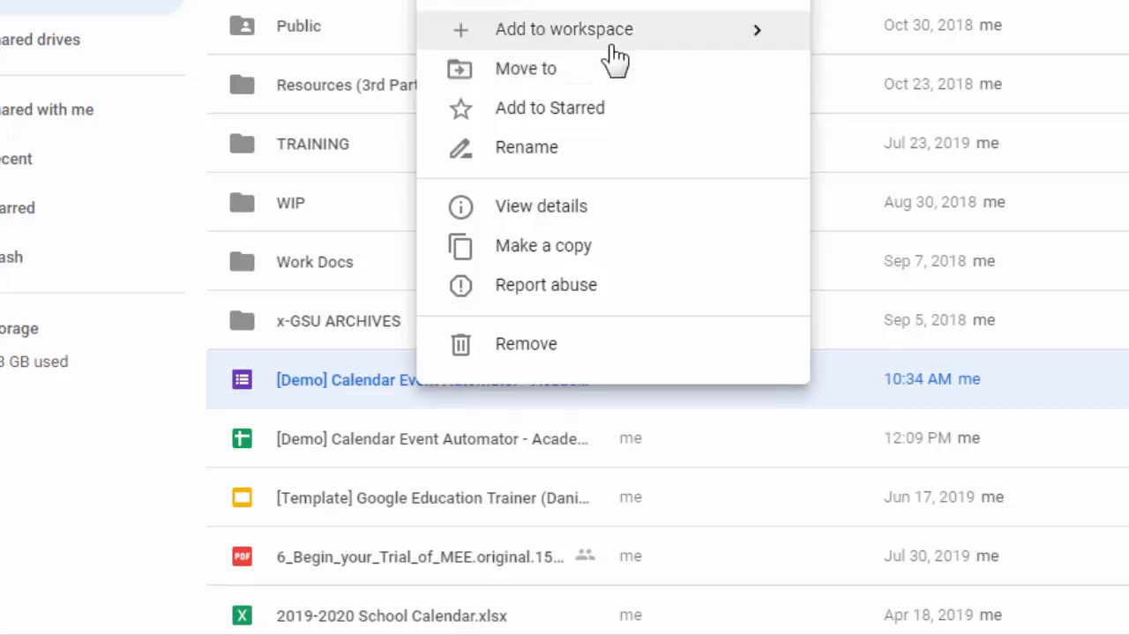
mouse_move(605, 55)
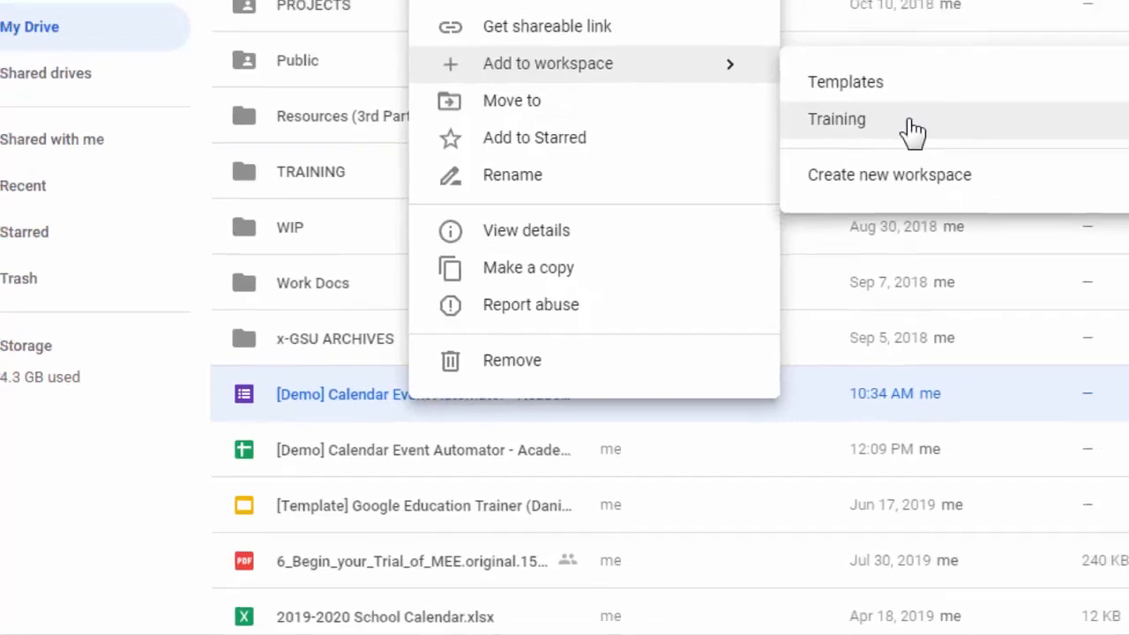
click(944, 92)
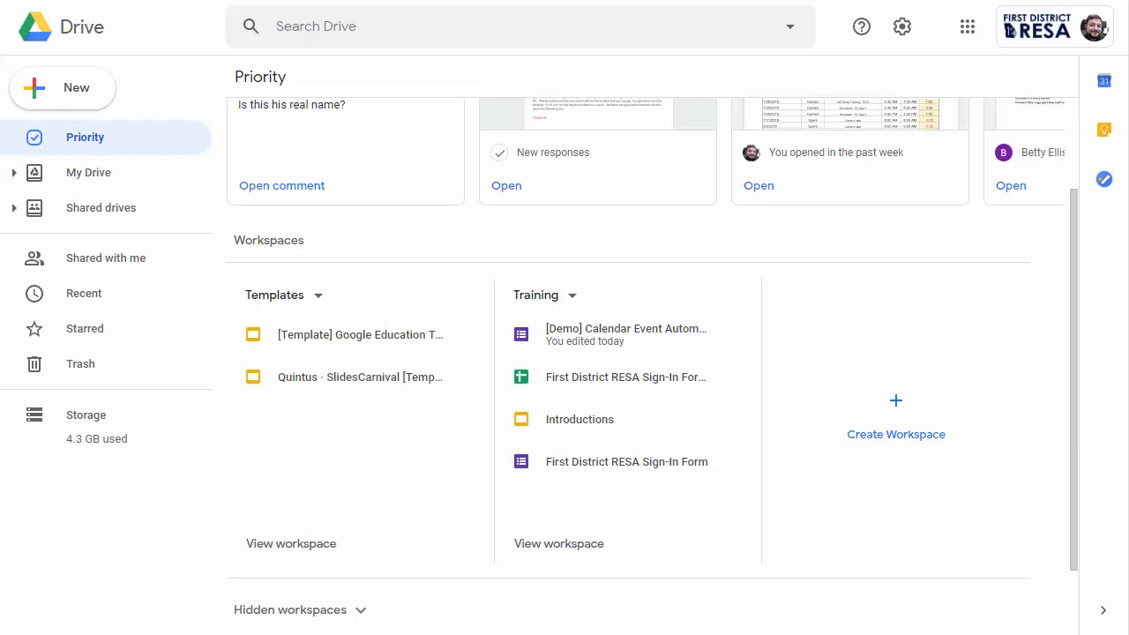
Step: Hide the Training workspace on the Priority page
scroll(1046, 226, up, 3)
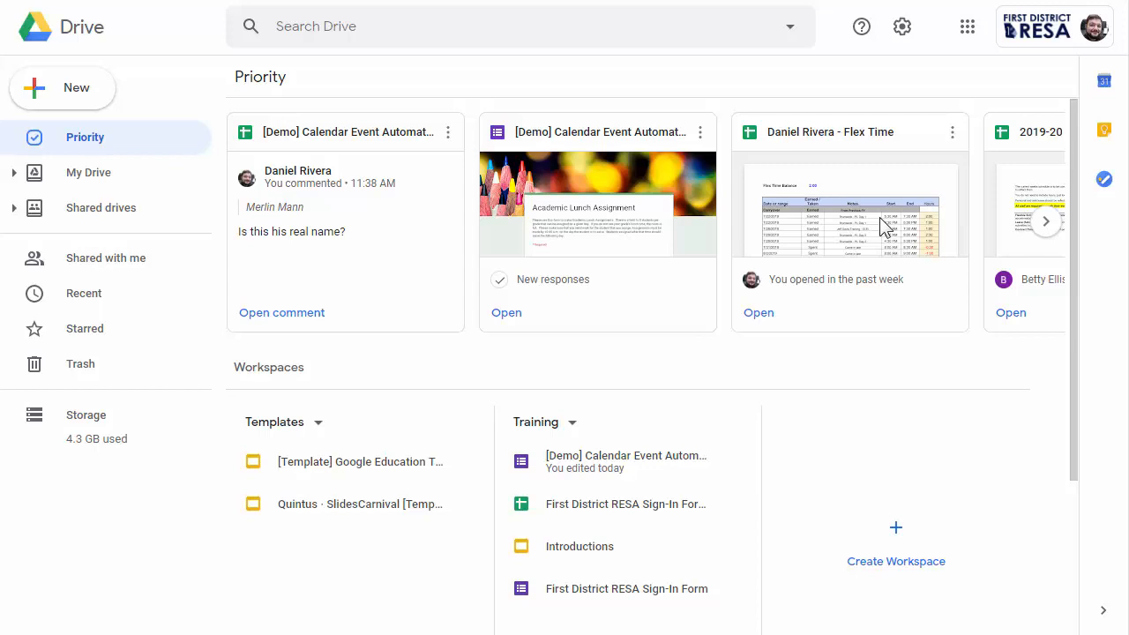
scroll(781, 324, down, 2)
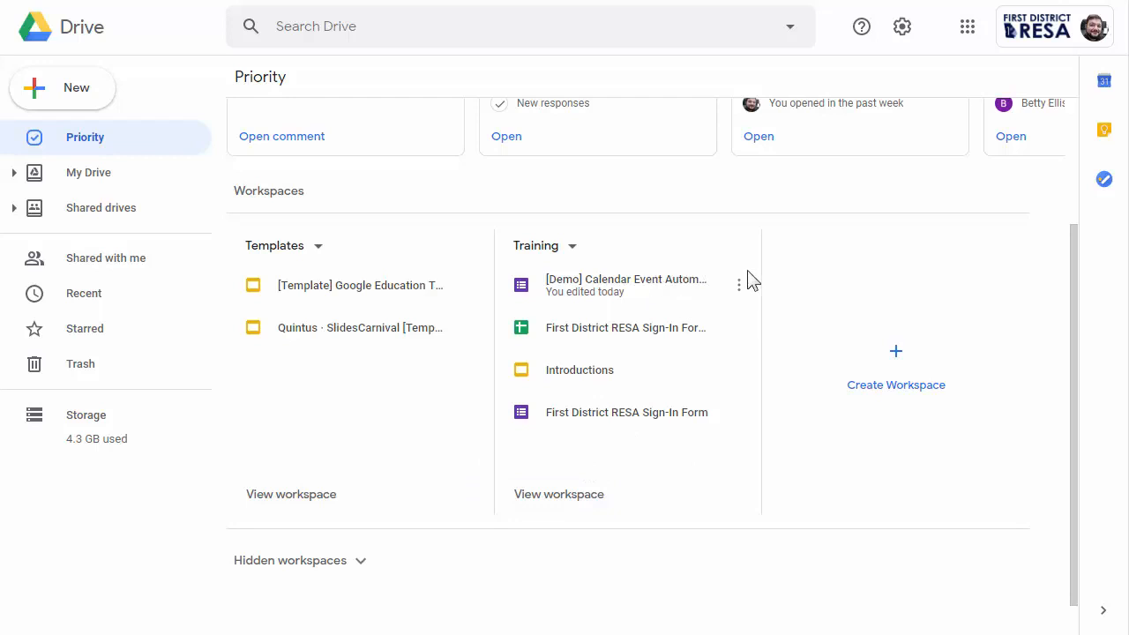
click(570, 248)
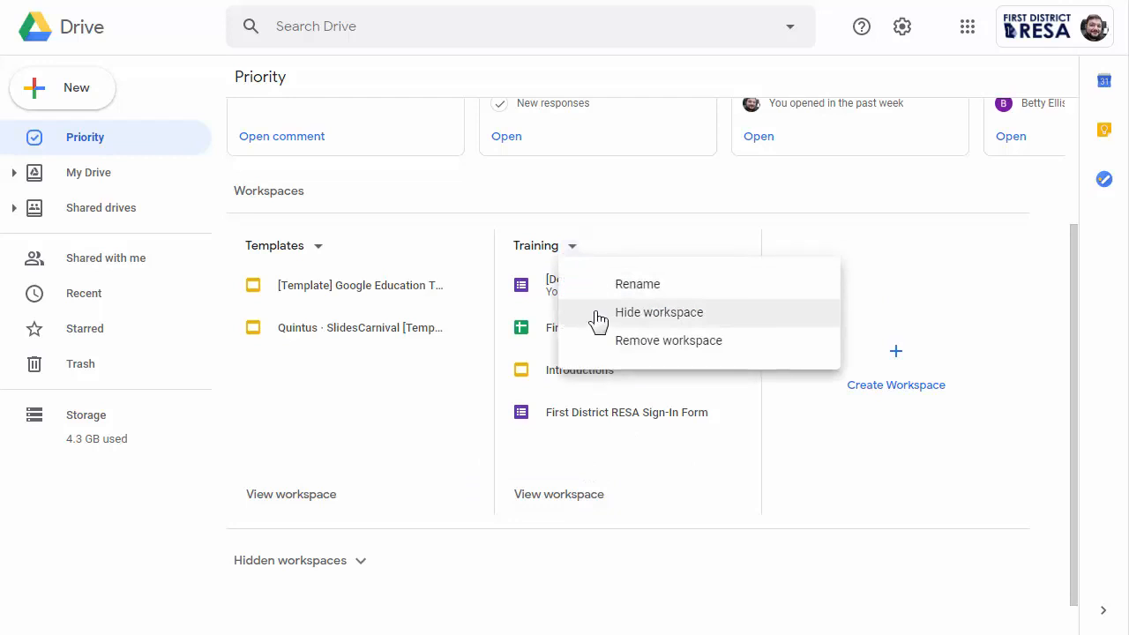
click(651, 319)
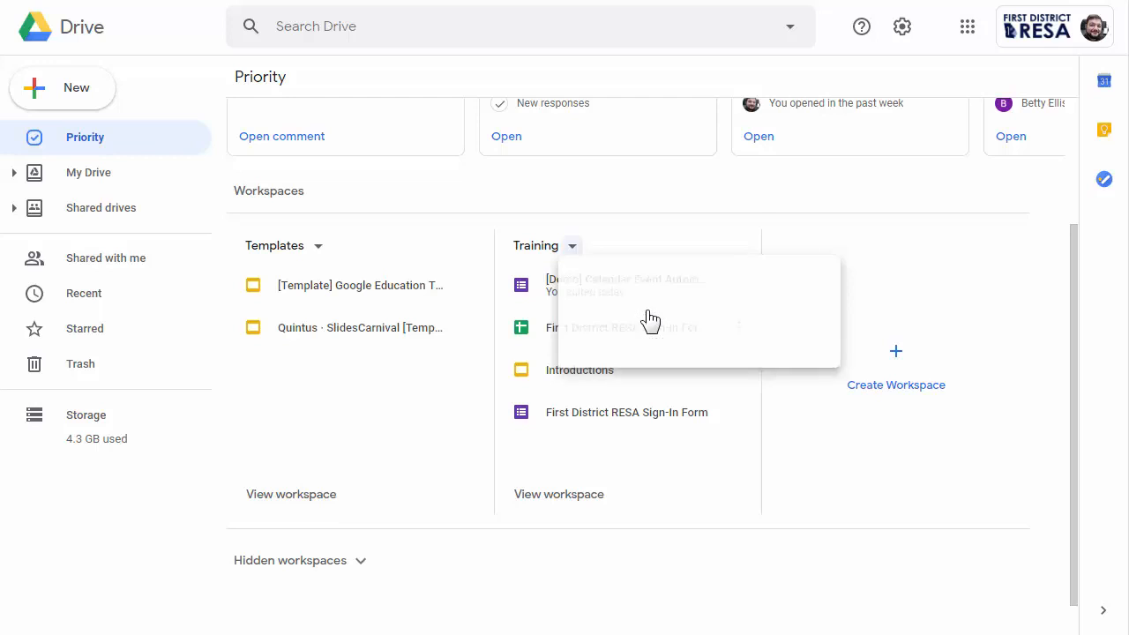
Step: Expand the hidden workspaces and access the options of the hidden Training workspace
click(341, 565)
scroll(480, 542, down, 1)
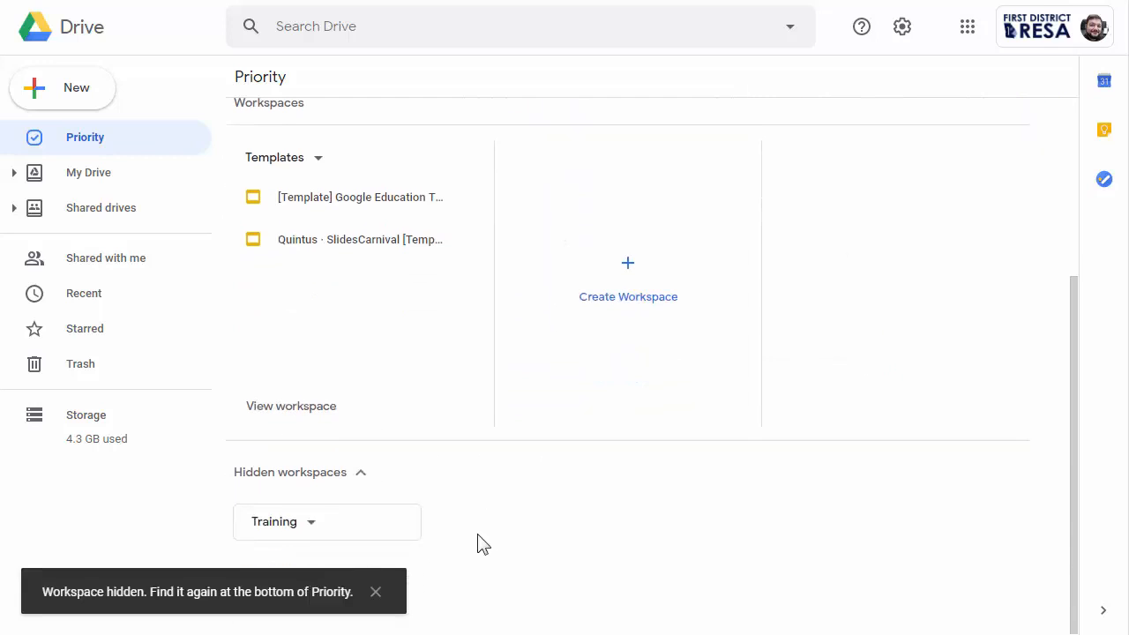
click(313, 524)
click(374, 563)
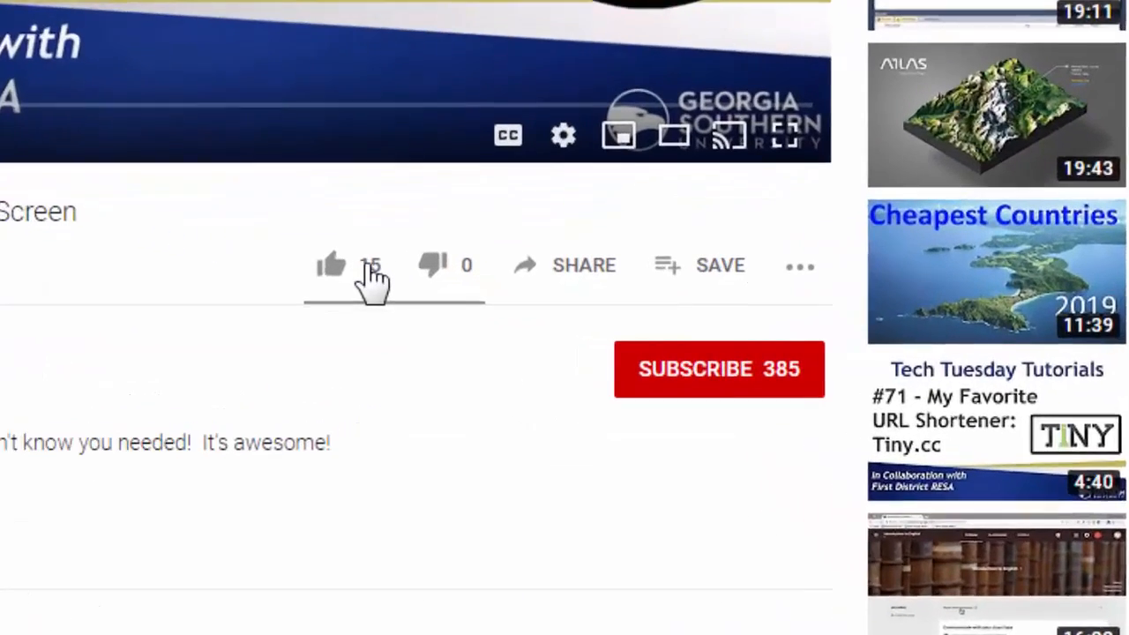
Step: On YouTube, like the tutorial video and subscribe to its channel
click(362, 269)
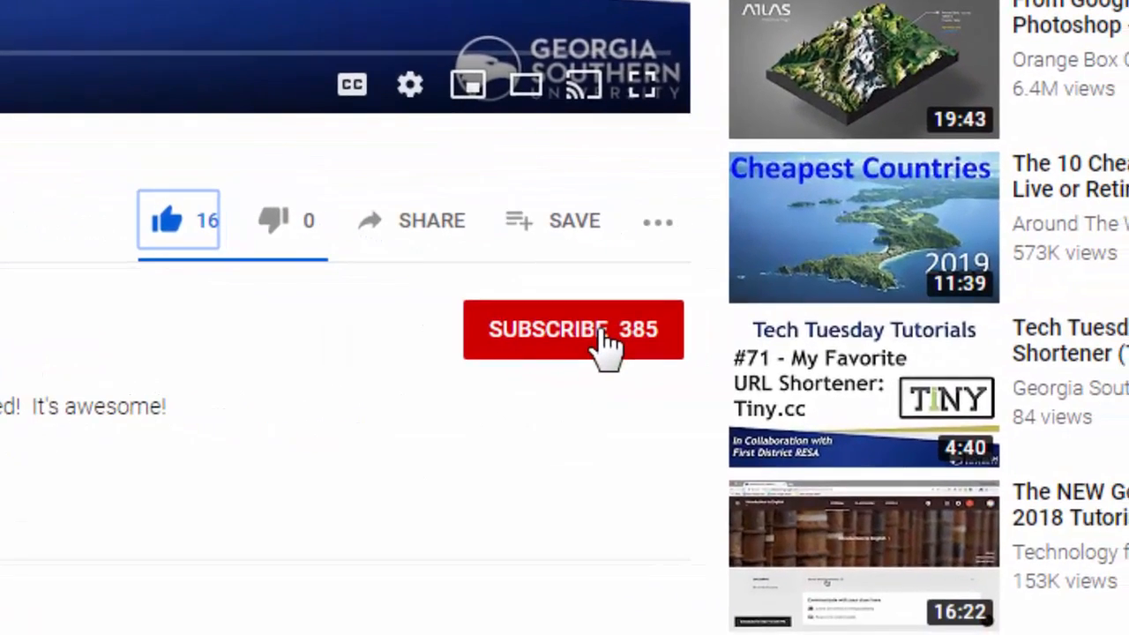
click(606, 340)
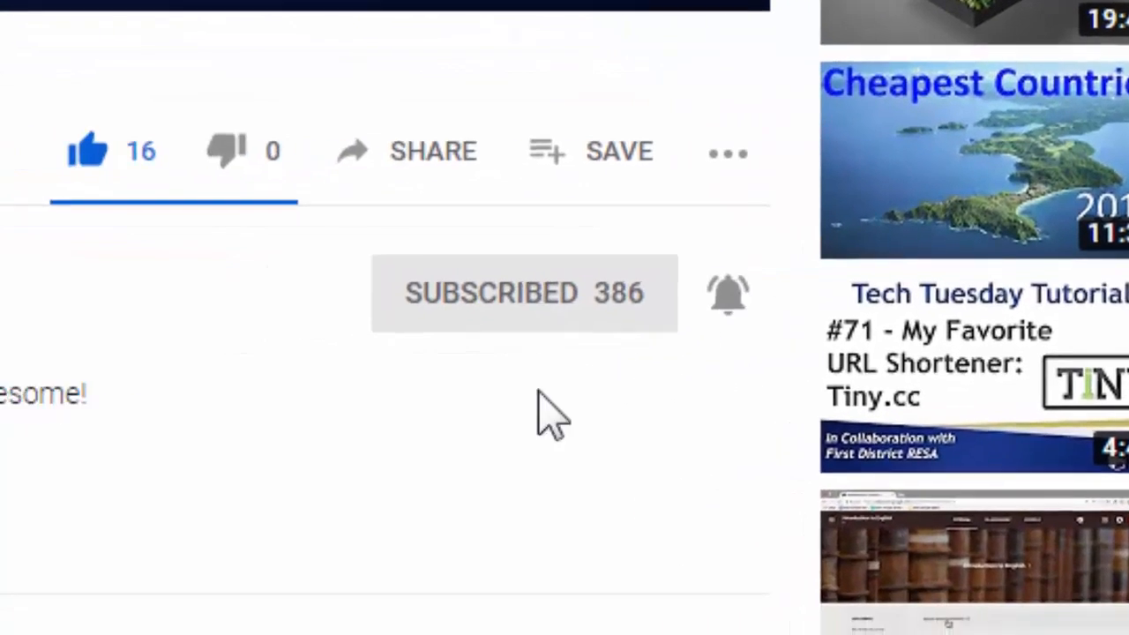
Step: Open the public comment field in the comments section below the video
scroll(340, 415, down, 3)
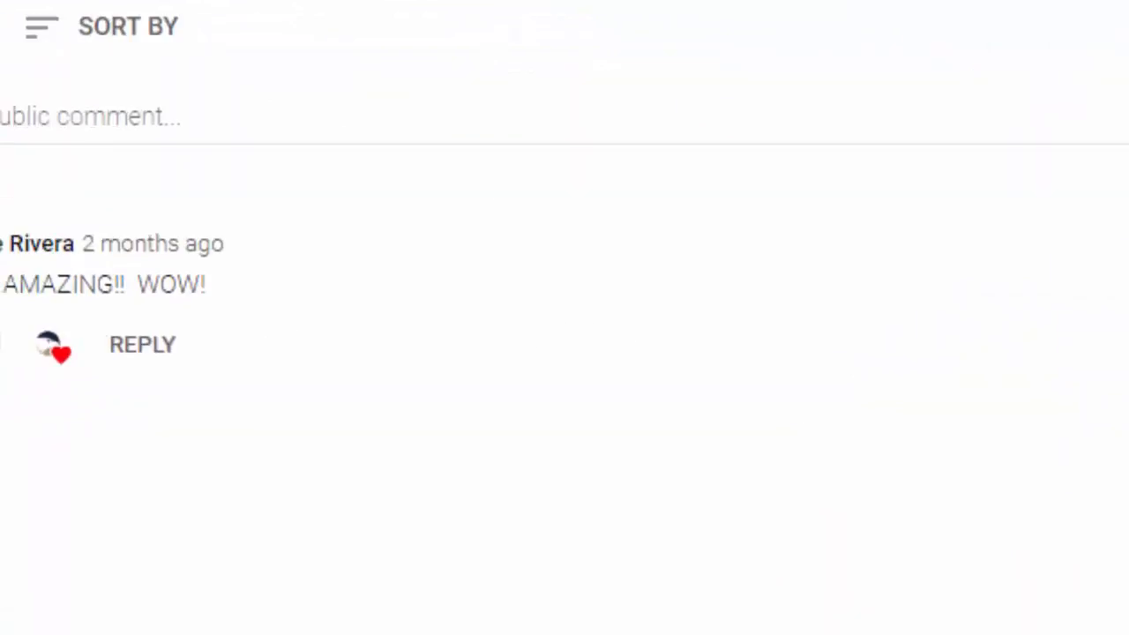
click(194, 108)
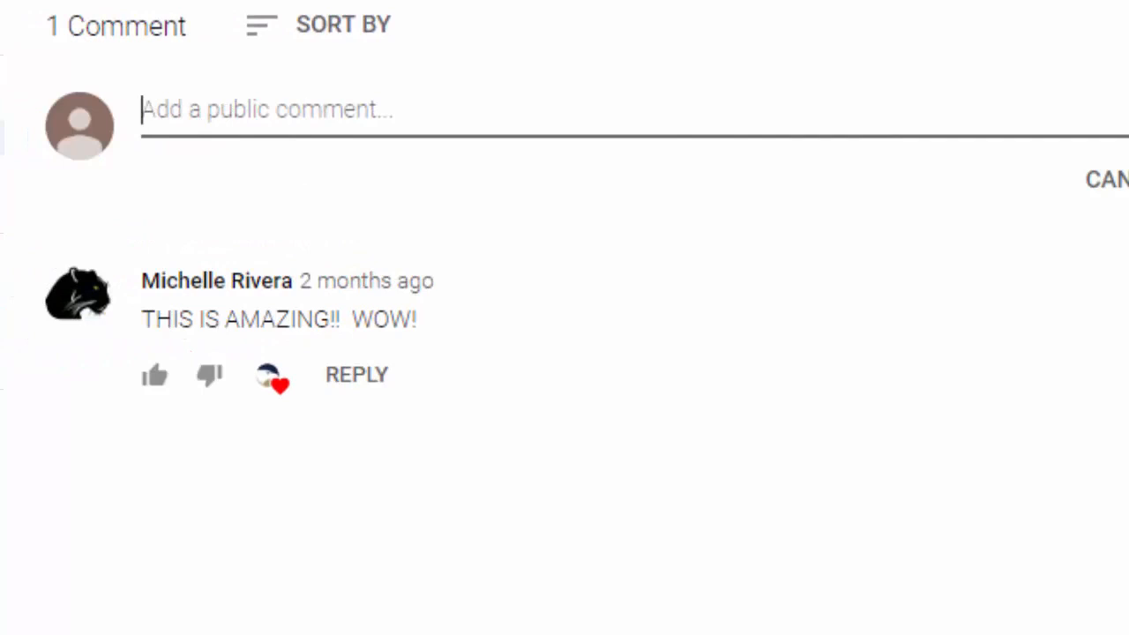